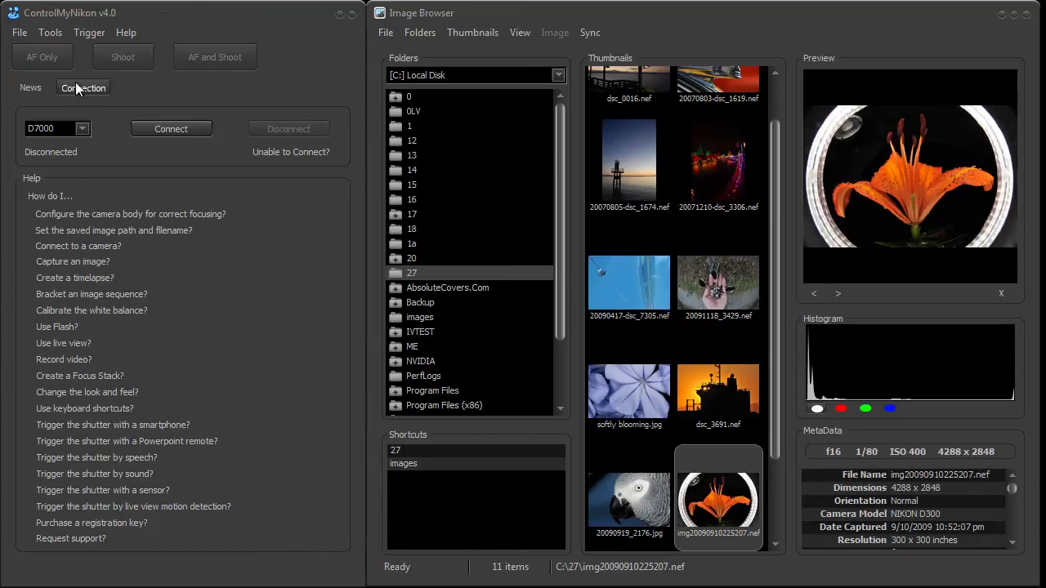
# Connect to the D7000 camera and open the Phidget Trigger window from Trigger > Phidgets
pyautogui.click(163, 127)
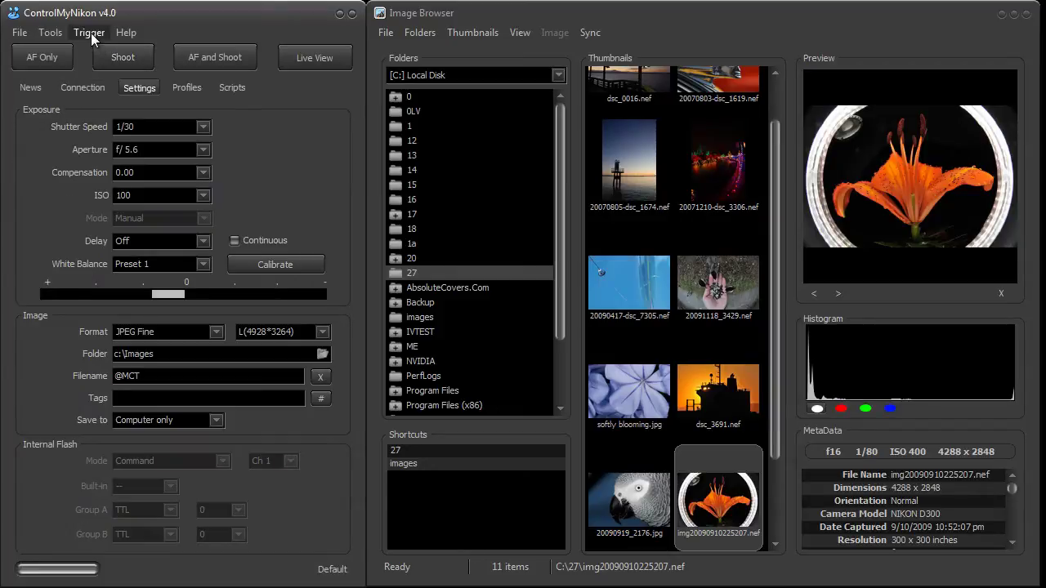
pyautogui.click(91, 32)
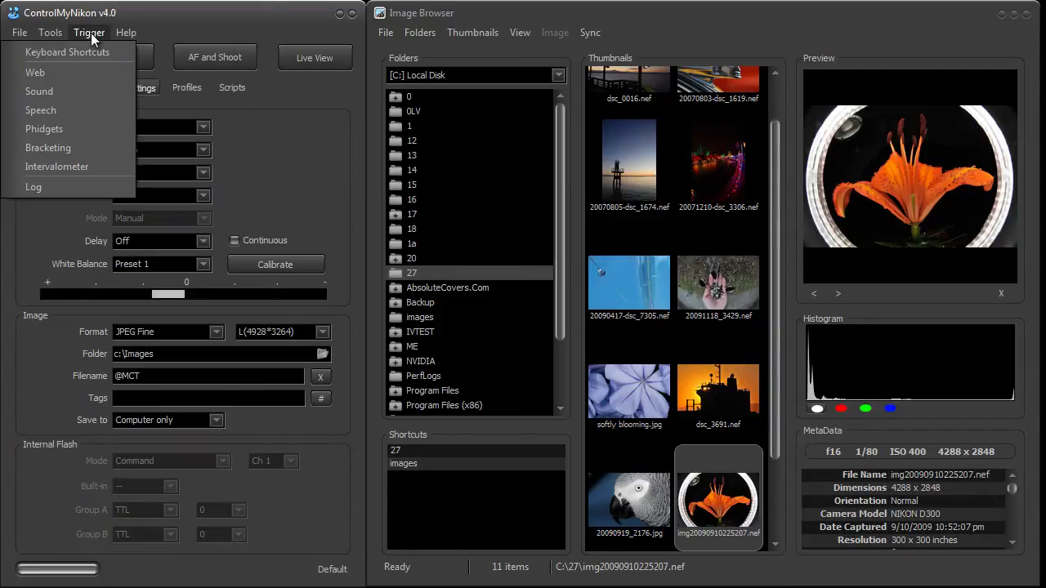
pyautogui.click(92, 129)
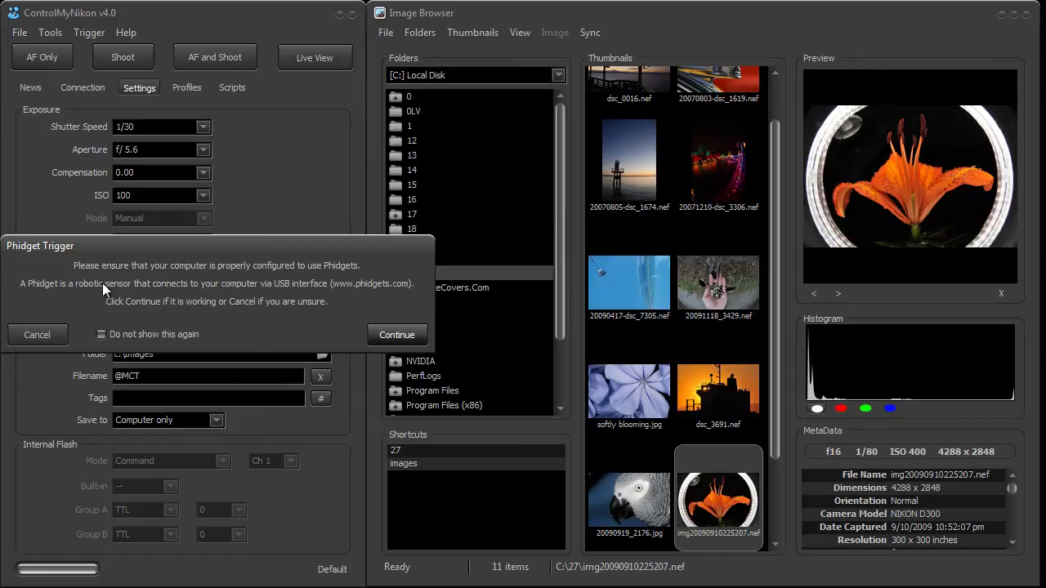
pyautogui.click(403, 336)
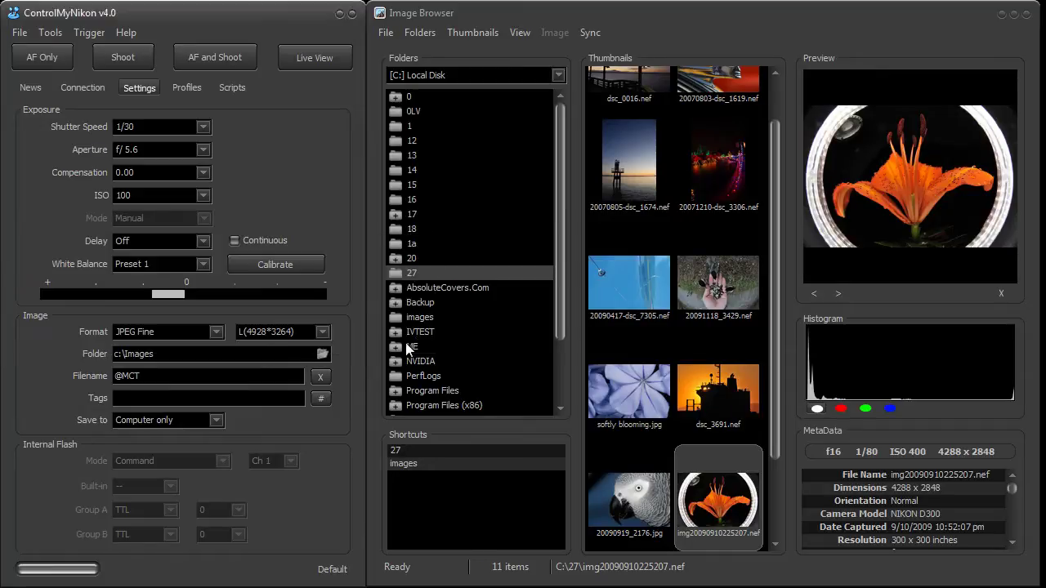
# Turn on Invert for the sensor input and set the Threshold slider to mid-range
pyautogui.moveTo(275, 366)
pyautogui.mouseDown()
pyautogui.moveTo(280, 266)
pyautogui.moveTo(265, 356)
pyautogui.moveTo(275, 367)
pyautogui.mouseUp()
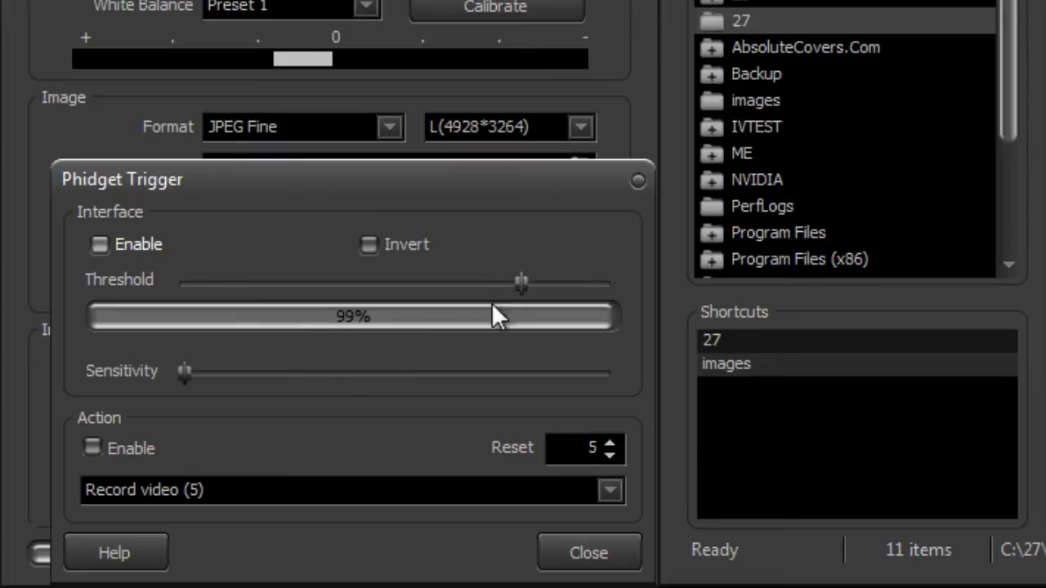
pyautogui.moveTo(183, 365)
pyautogui.mouseDown()
pyautogui.moveTo(225, 367)
pyautogui.moveTo(171, 376)
pyautogui.mouseUp()
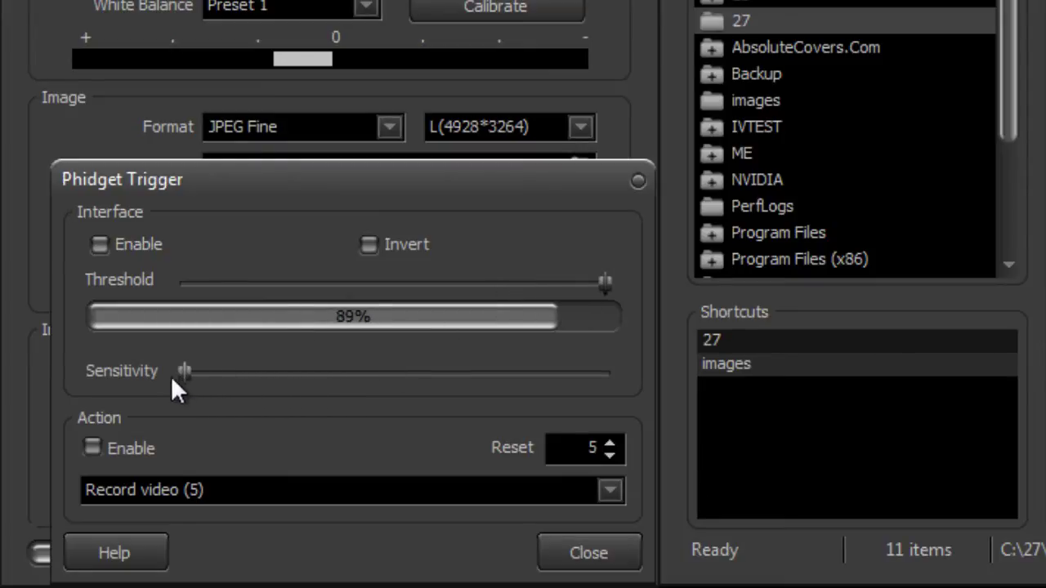
pyautogui.click(394, 243)
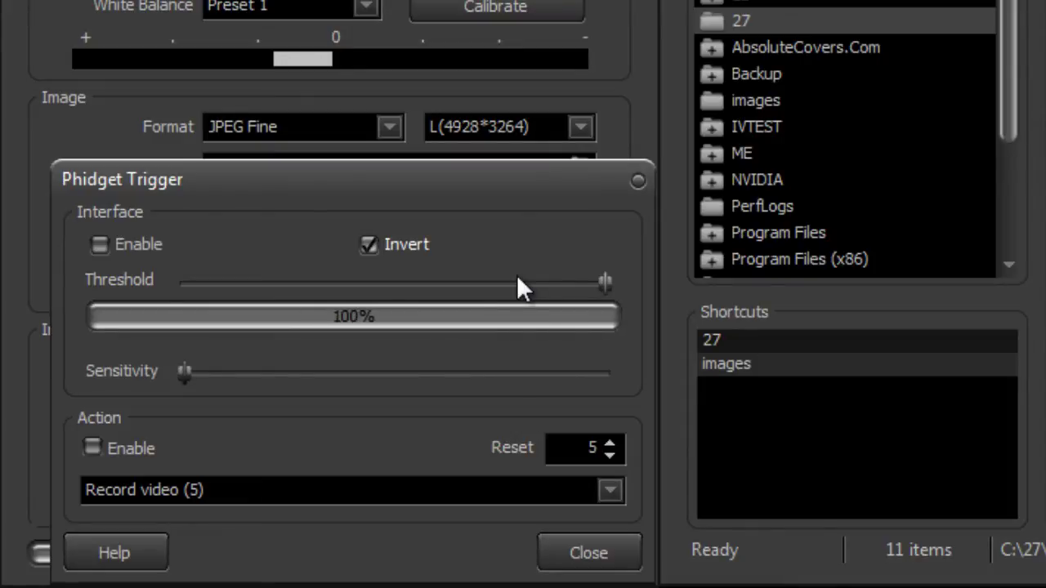
pyautogui.click(527, 239)
pyautogui.click(409, 246)
pyautogui.moveTo(604, 295); pyautogui.dragTo(546, 295)
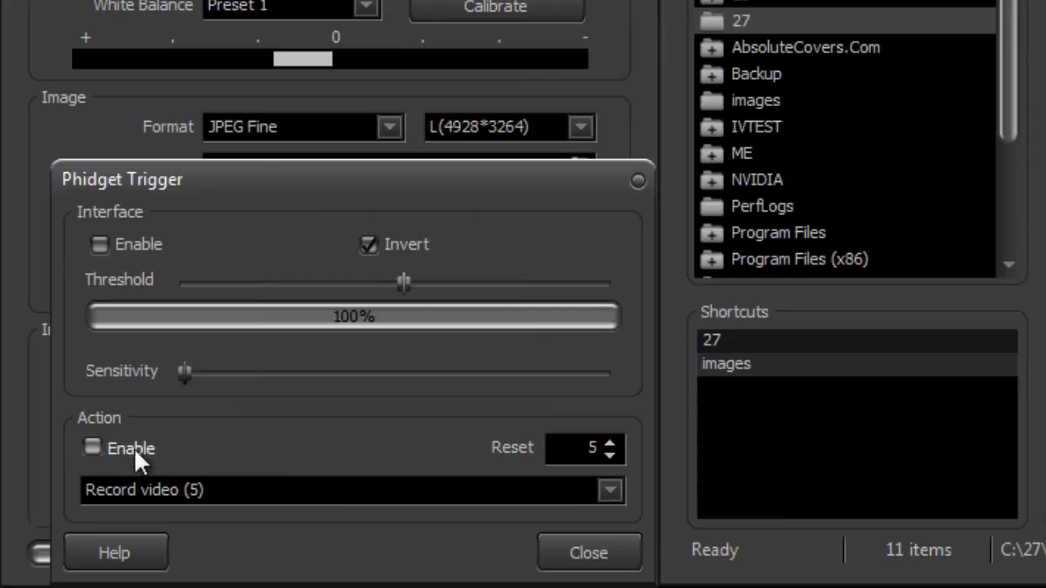
# Raise Reset to 10 and set the trigger action to Shoot
pyautogui.click(609, 442)
pyautogui.click(609, 443)
pyautogui.click(609, 442)
pyautogui.click(609, 442)
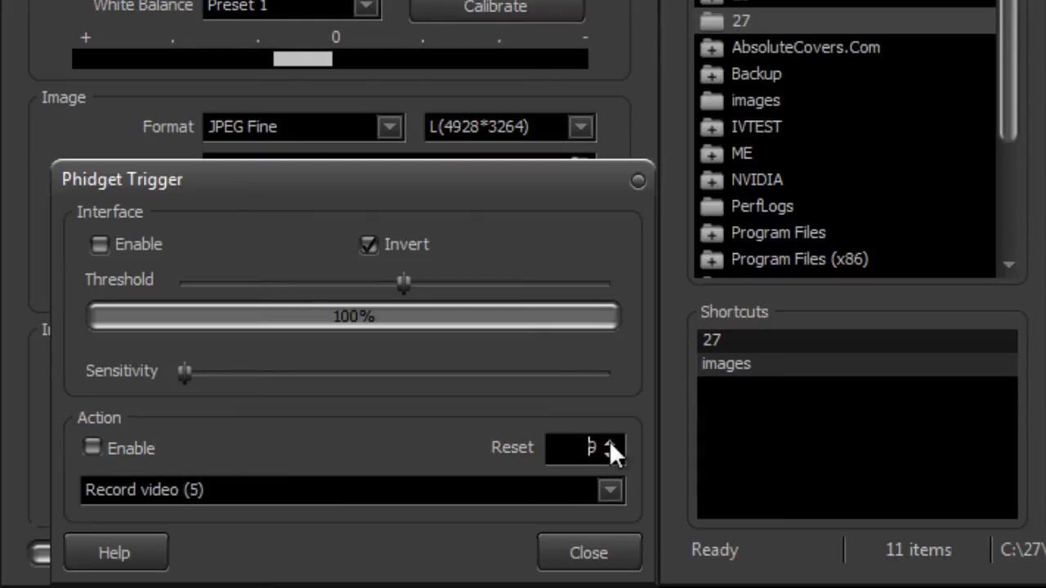
pyautogui.click(608, 442)
pyautogui.click(150, 488)
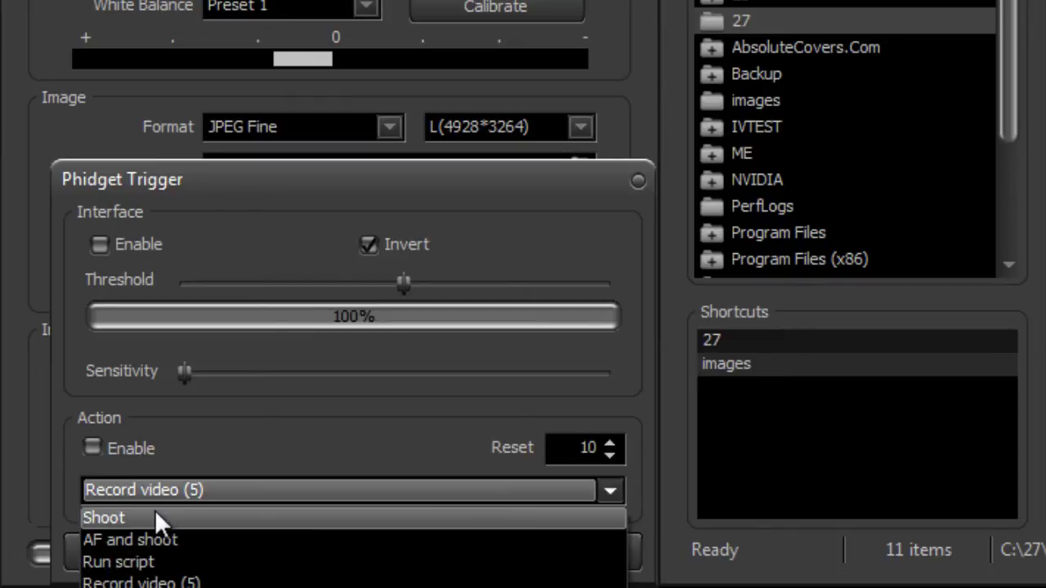
pyautogui.click(156, 516)
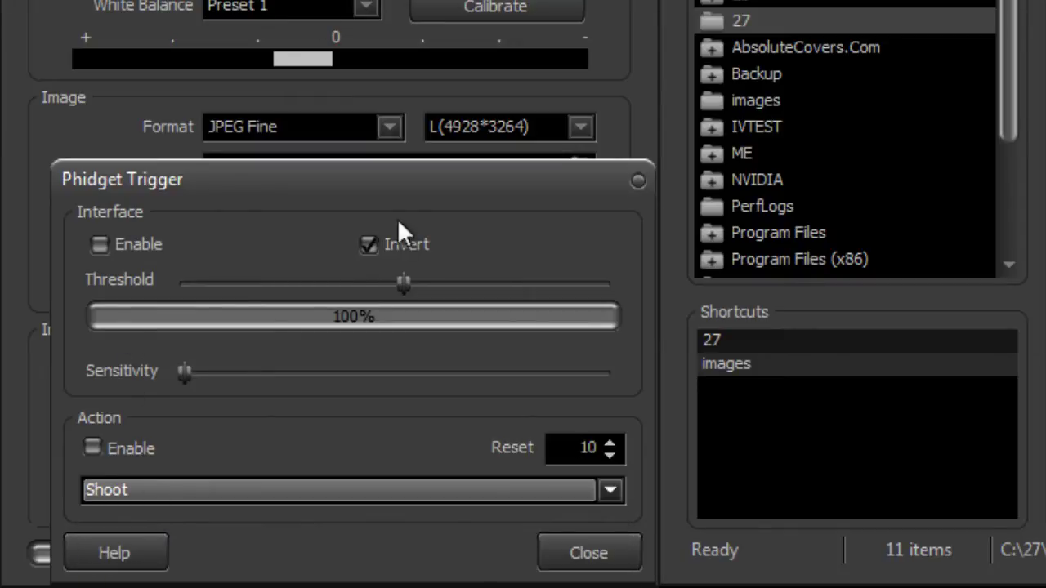
# Enable Interface to start monitoring the sensor, leaving Action Enable unticked
pyautogui.click(149, 453)
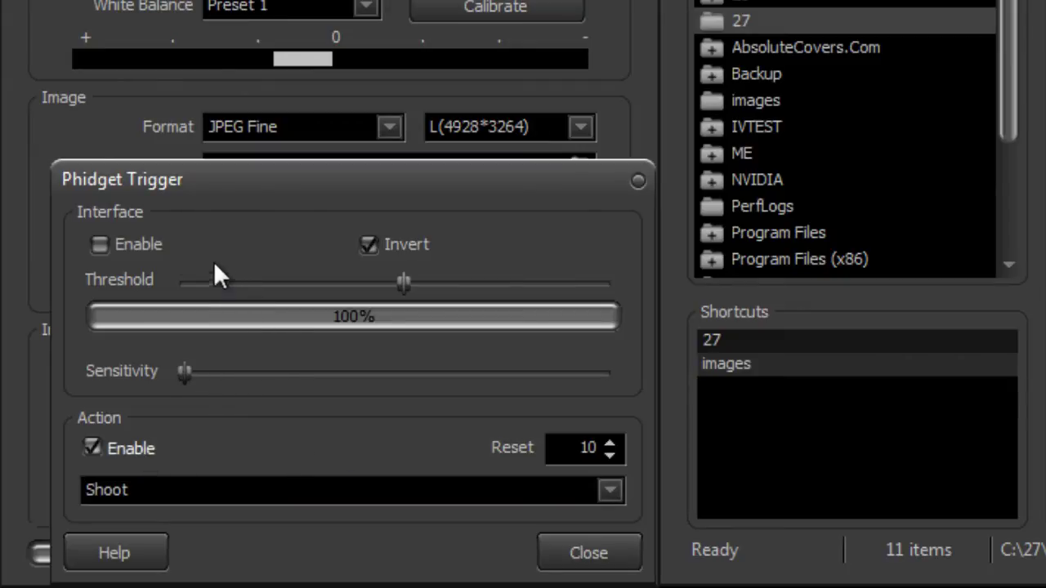
pyautogui.click(152, 256)
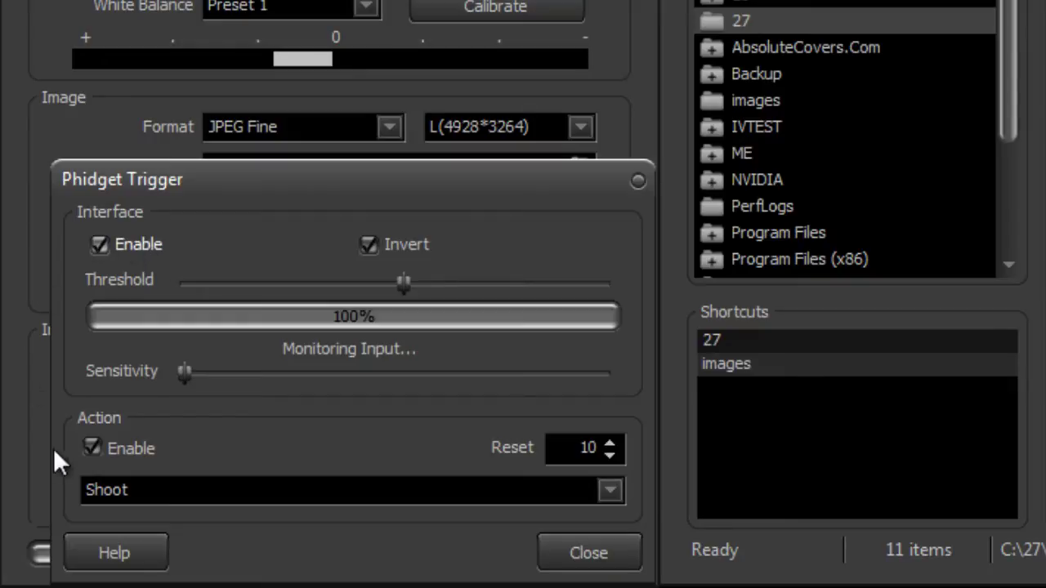
pyautogui.click(111, 448)
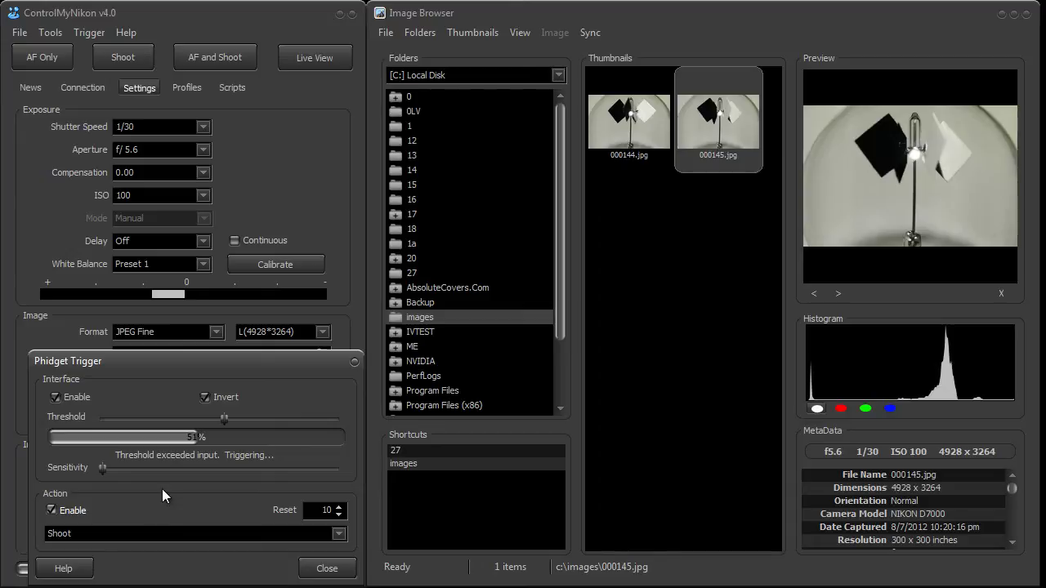
# Set the trigger action to Record video with a 5-second duration
pyautogui.click(156, 534)
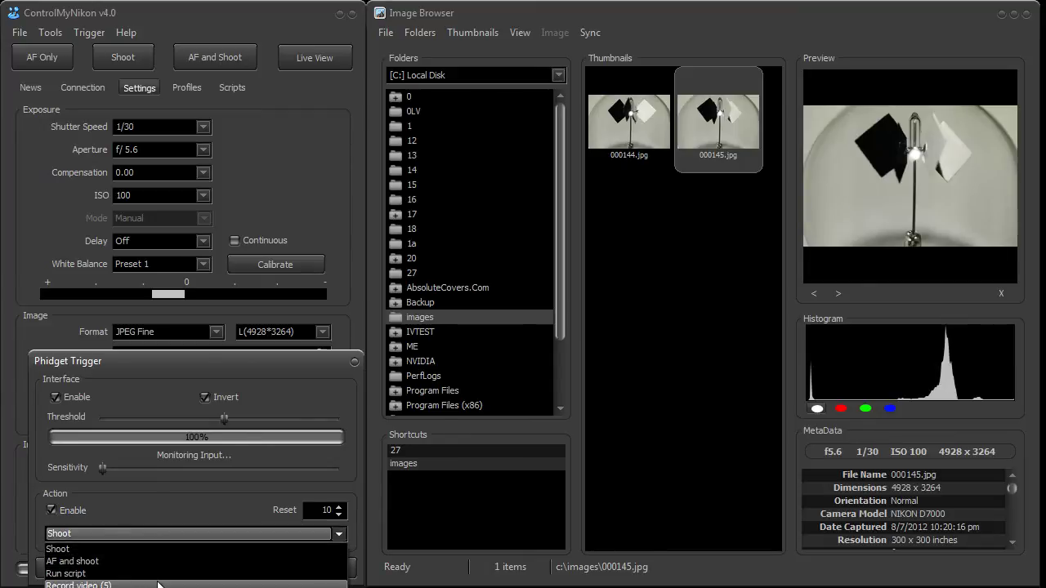
pyautogui.click(160, 584)
pyautogui.click(121, 476)
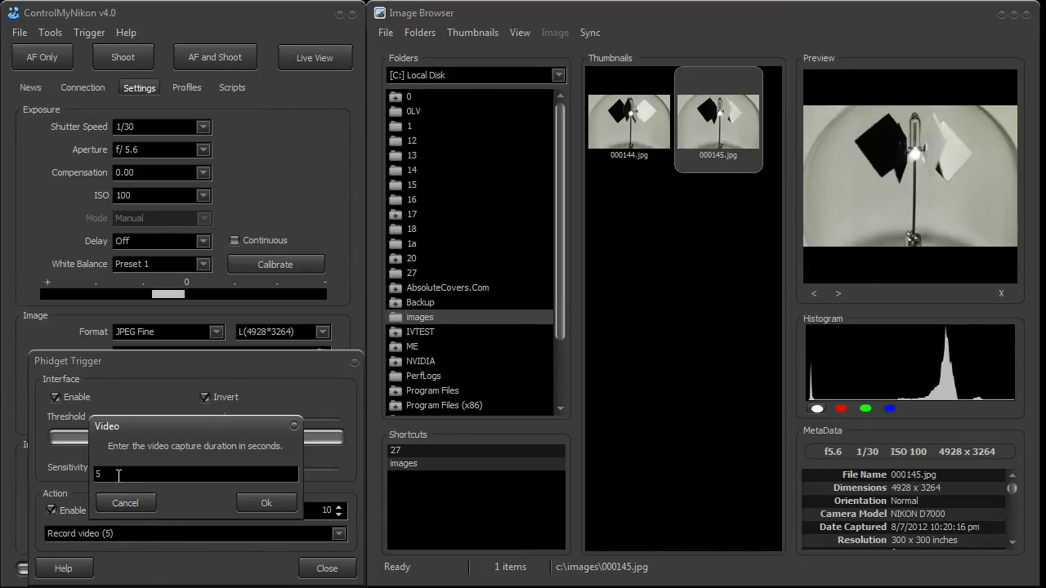
pyautogui.click(266, 502)
# Raise Reset to 15 and dismiss the live-view-required warning
pyautogui.click(339, 506)
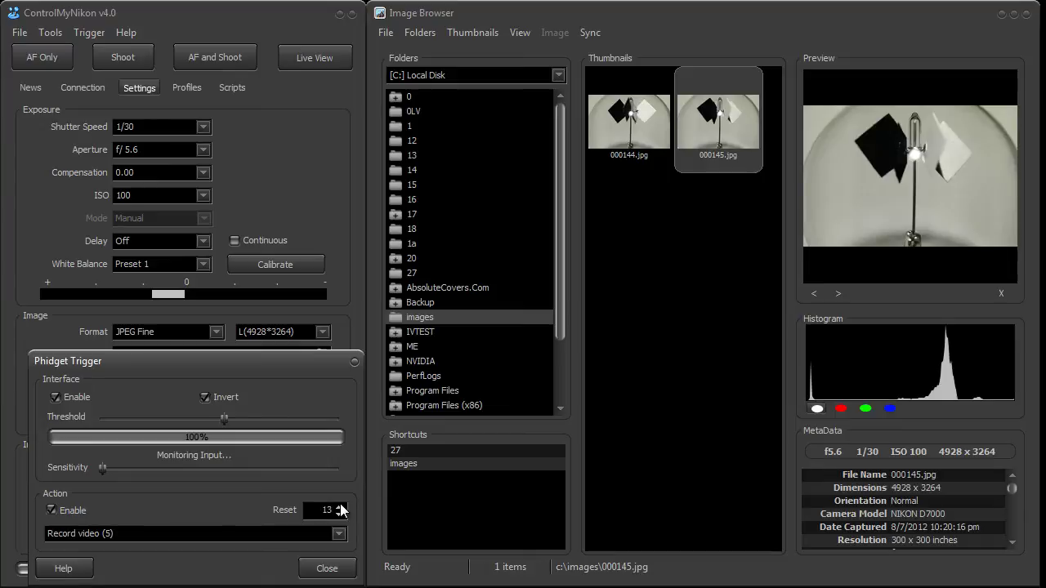
pyautogui.click(341, 506)
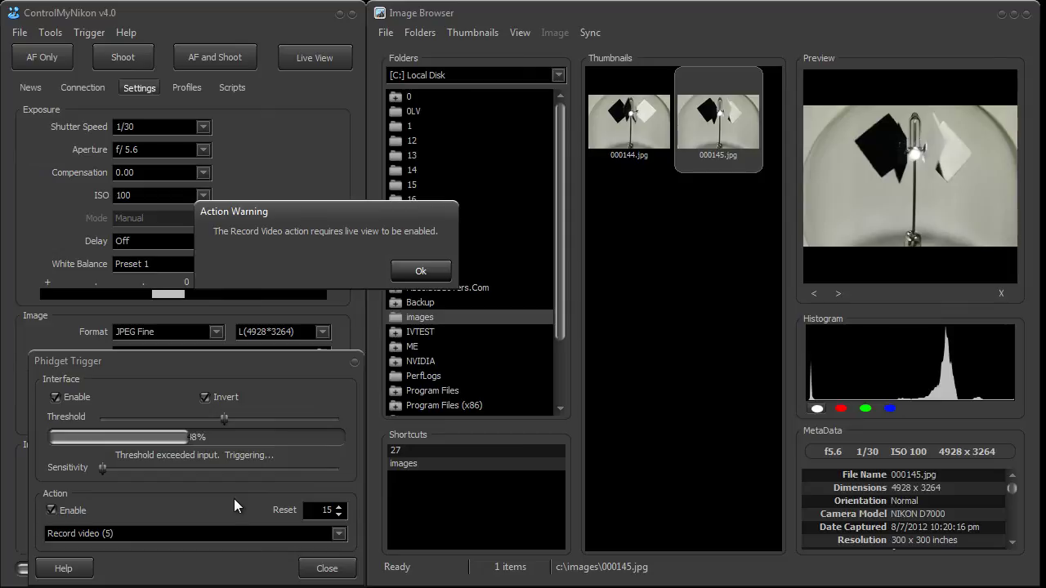
pyautogui.click(422, 272)
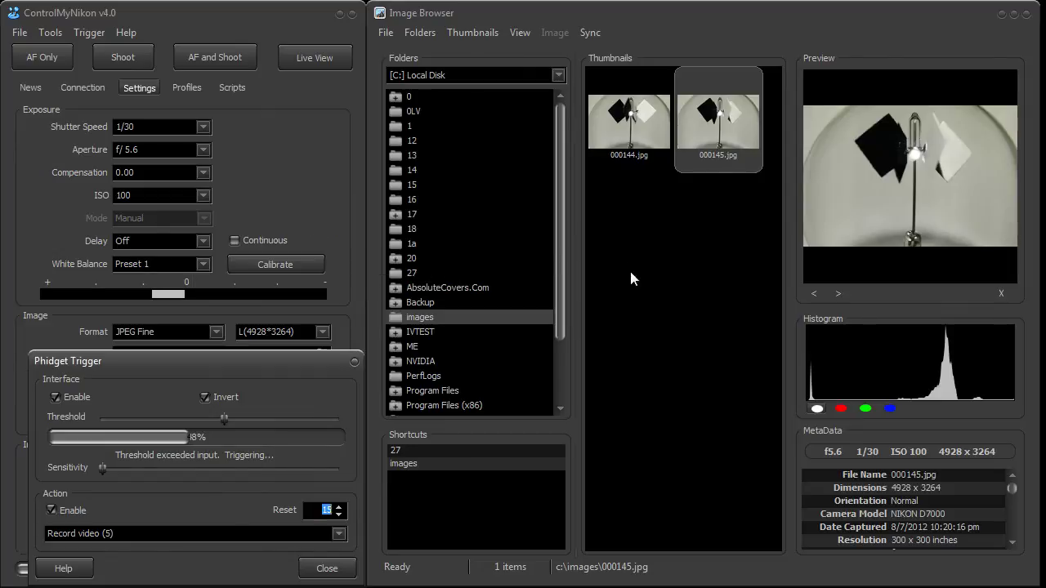
# Close the Image Browser, open Live View, and disable the Phidget trigger action
pyautogui.click(1026, 13)
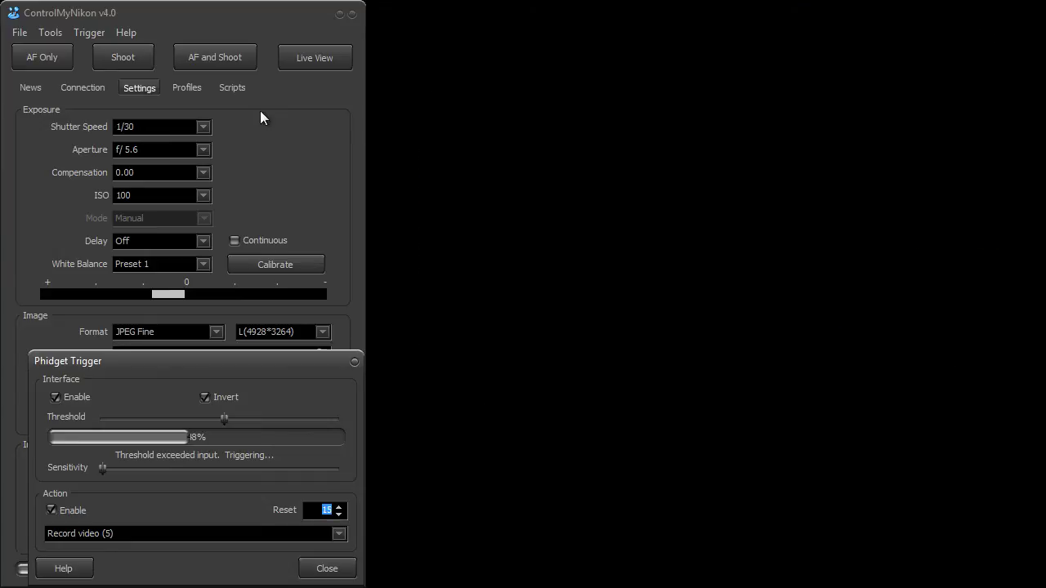
pyautogui.click(325, 63)
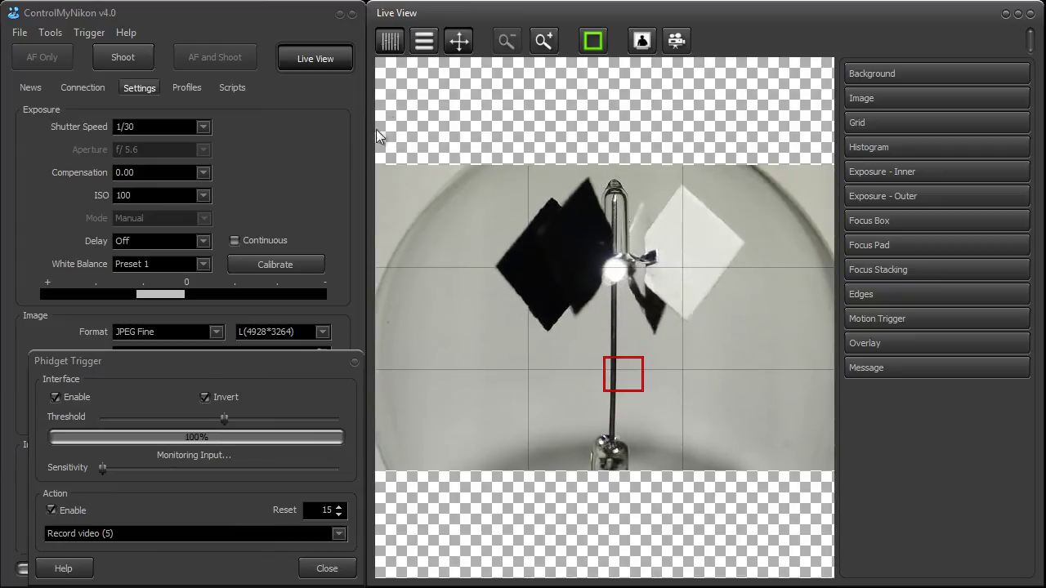
pyautogui.click(69, 511)
pyautogui.click(69, 510)
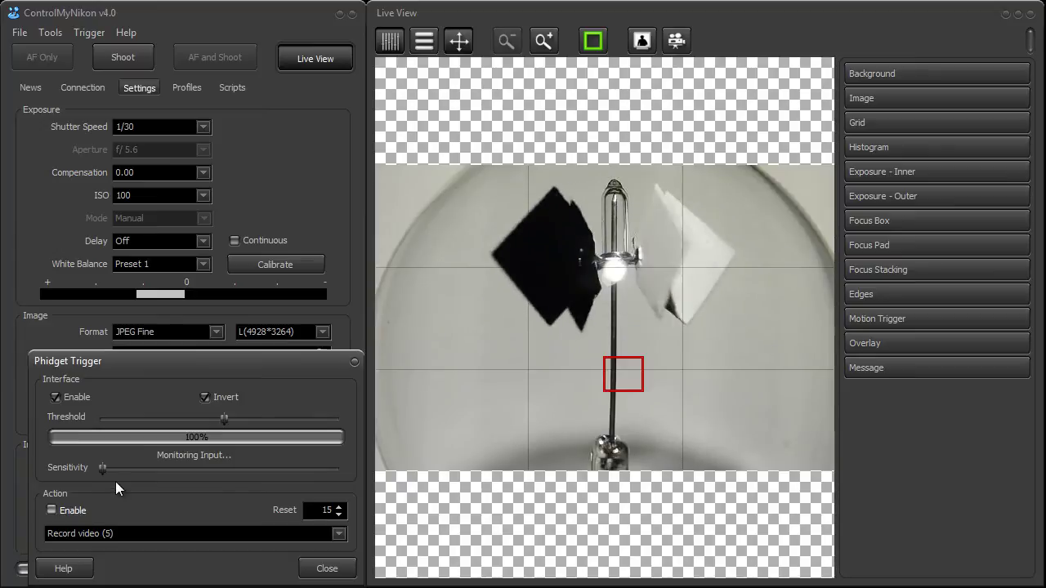